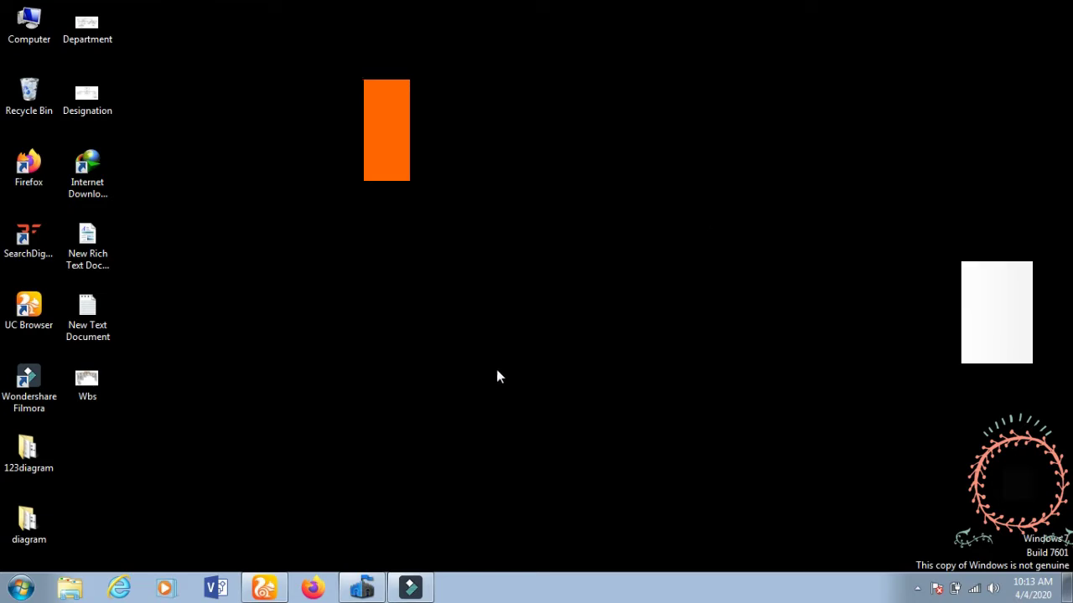
- Switch to UC Browser, open Google and search for "google chrome download"
left_click(265, 588)
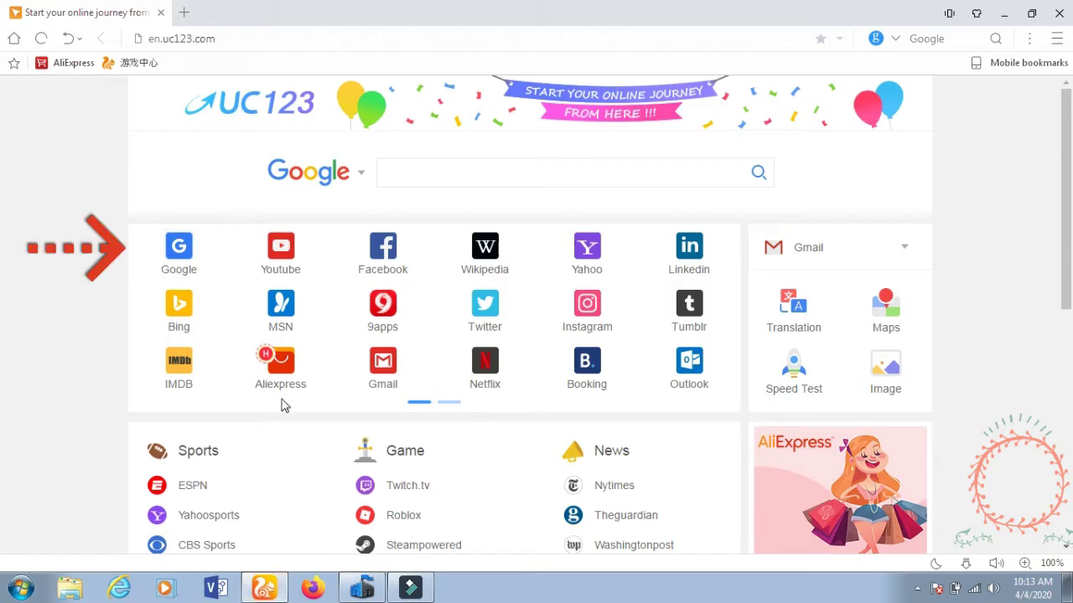
left_click(180, 245)
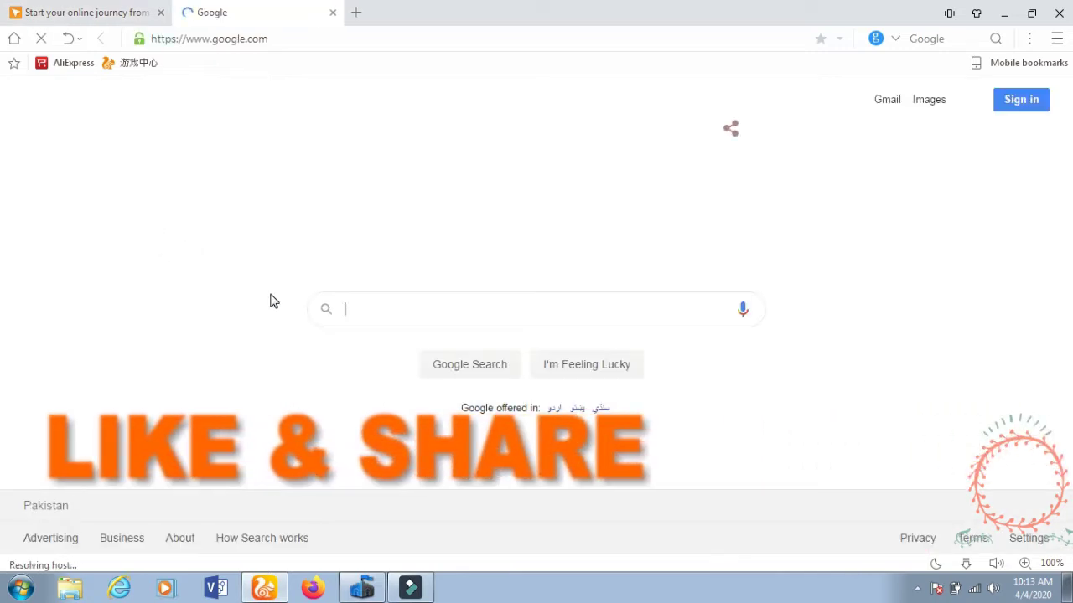
left_click(387, 338)
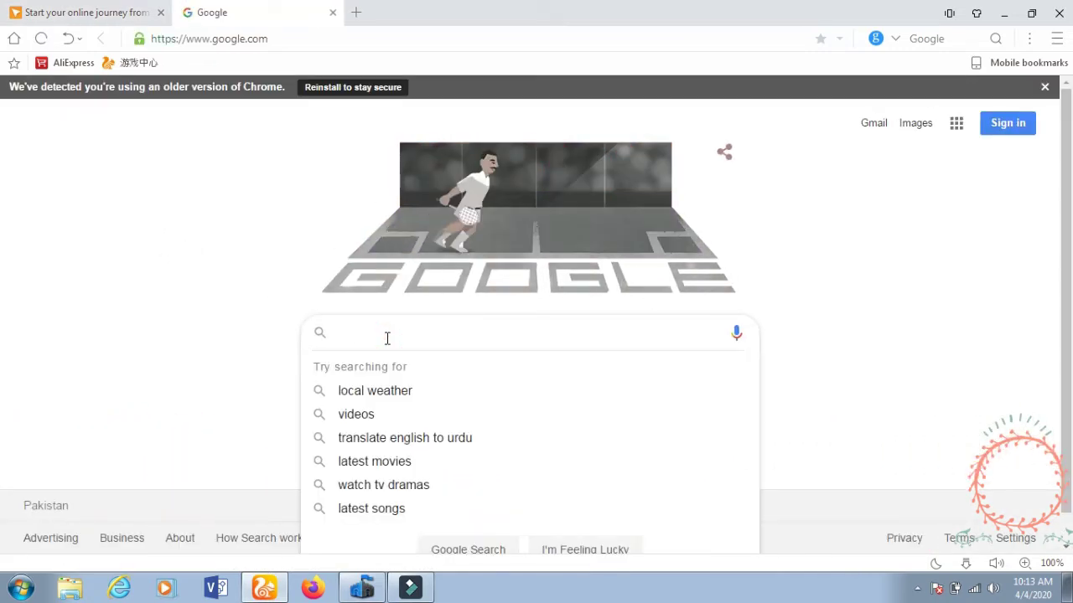
type("goo")
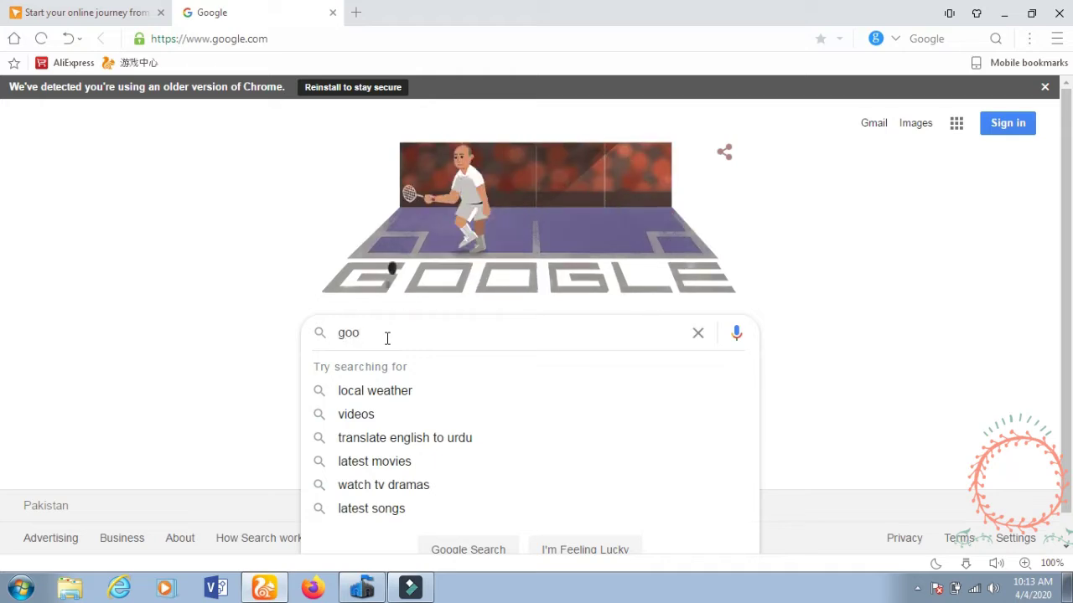
type("gle chr")
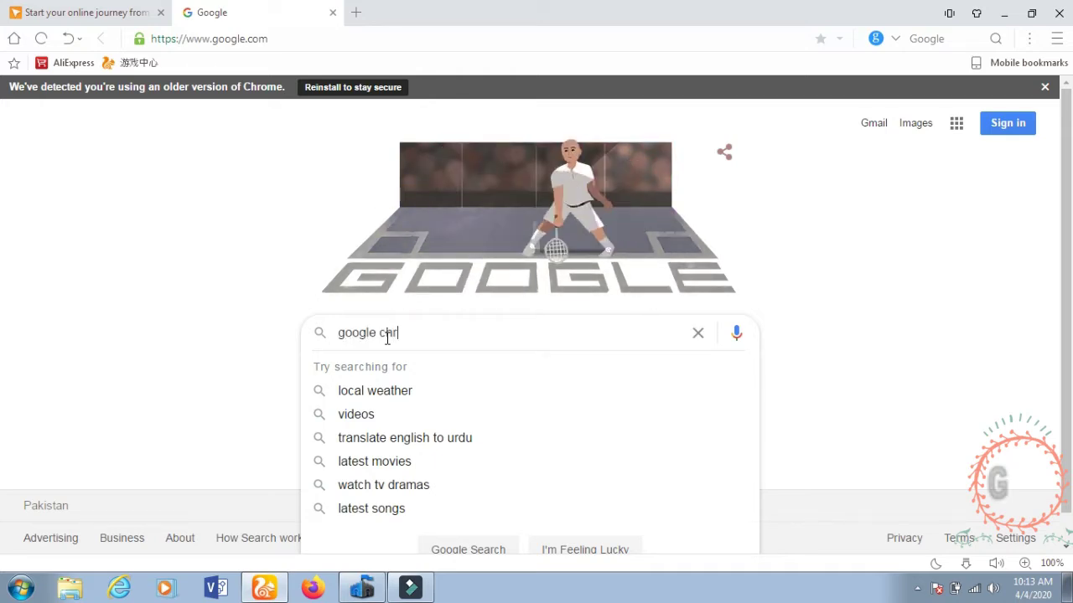
type("ome d")
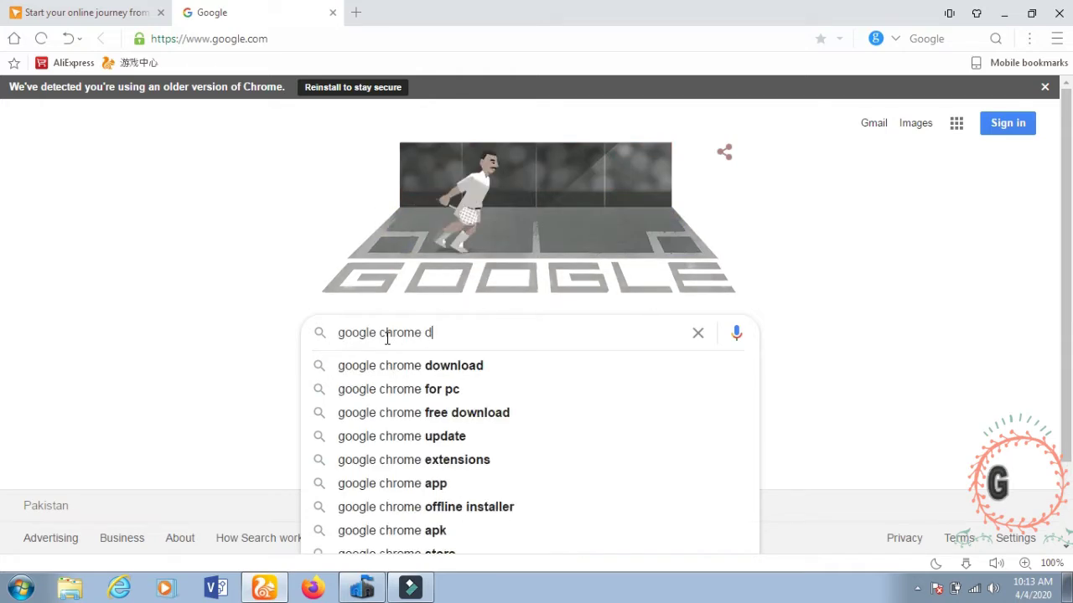
type("ownload")
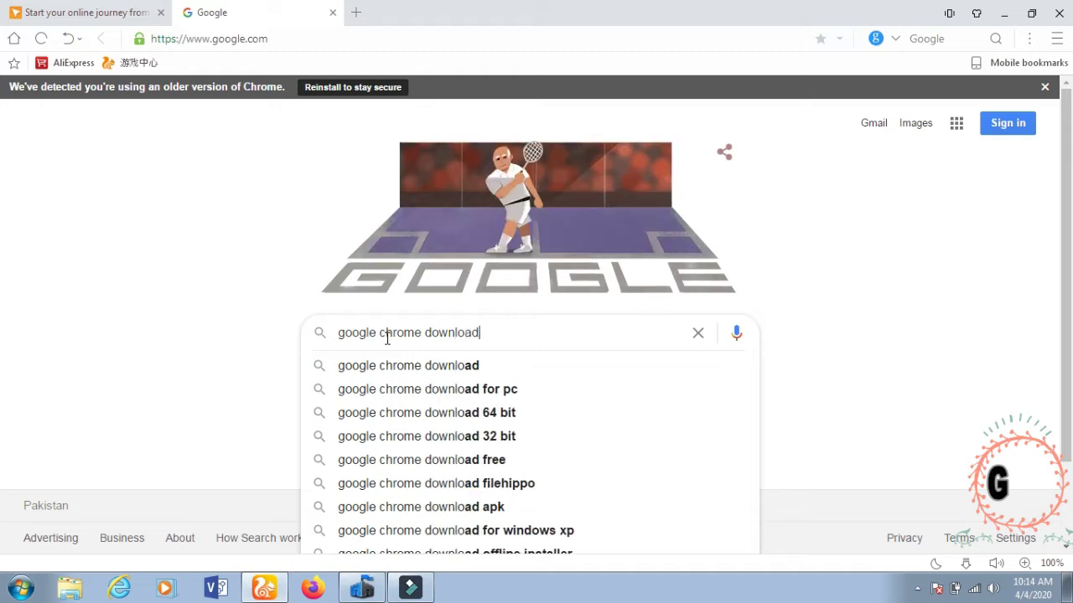
key("Return")
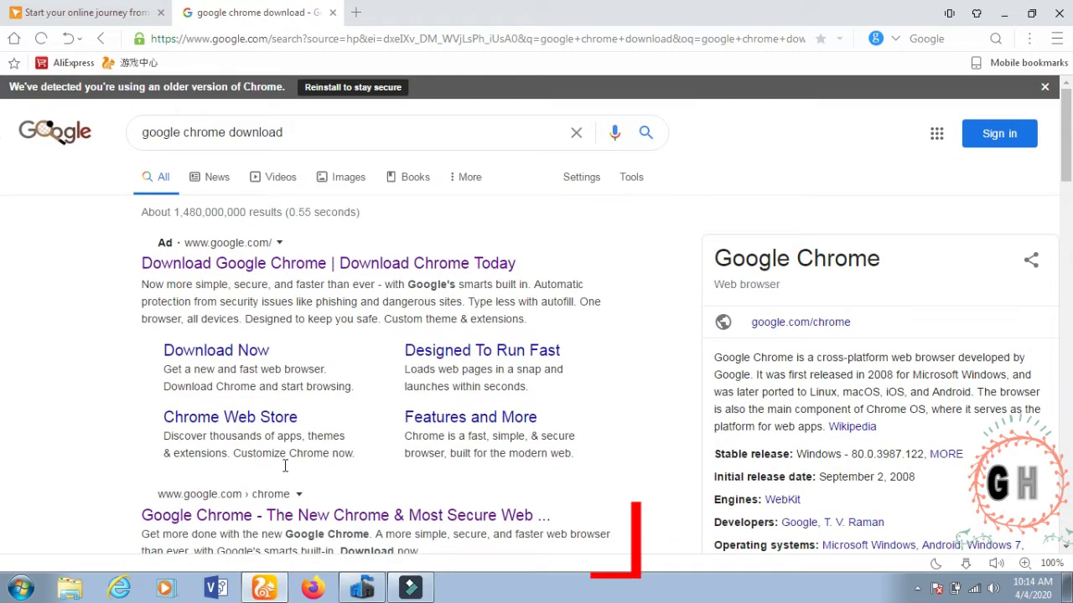
- Open the official google.com/chrome search result and download the Chrome installer as ChromeSetup (1).exe to the Downloads folder
left_click(255, 517)
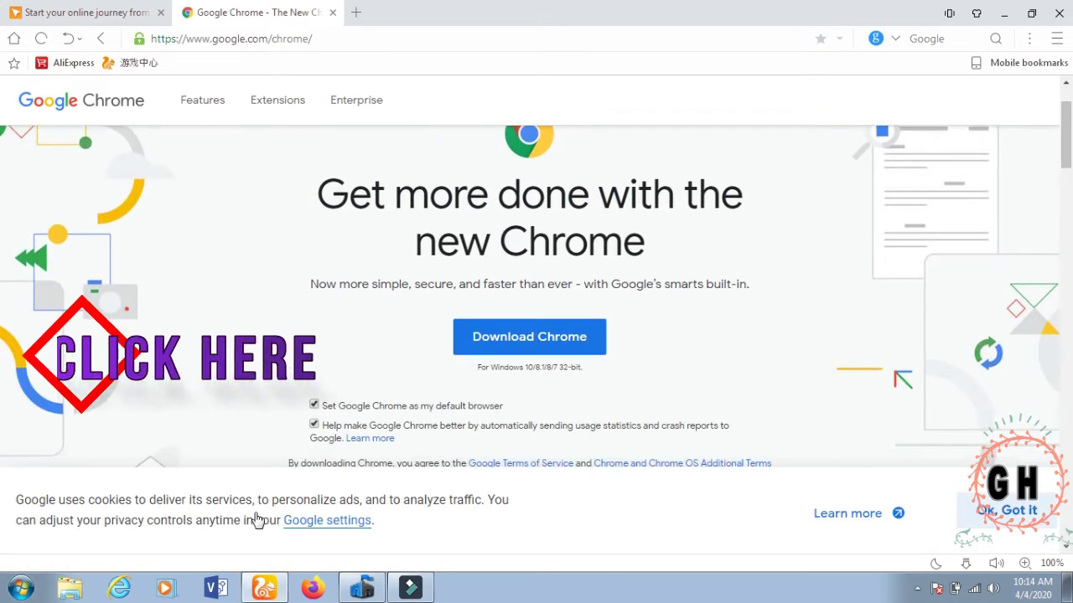
left_click(540, 339)
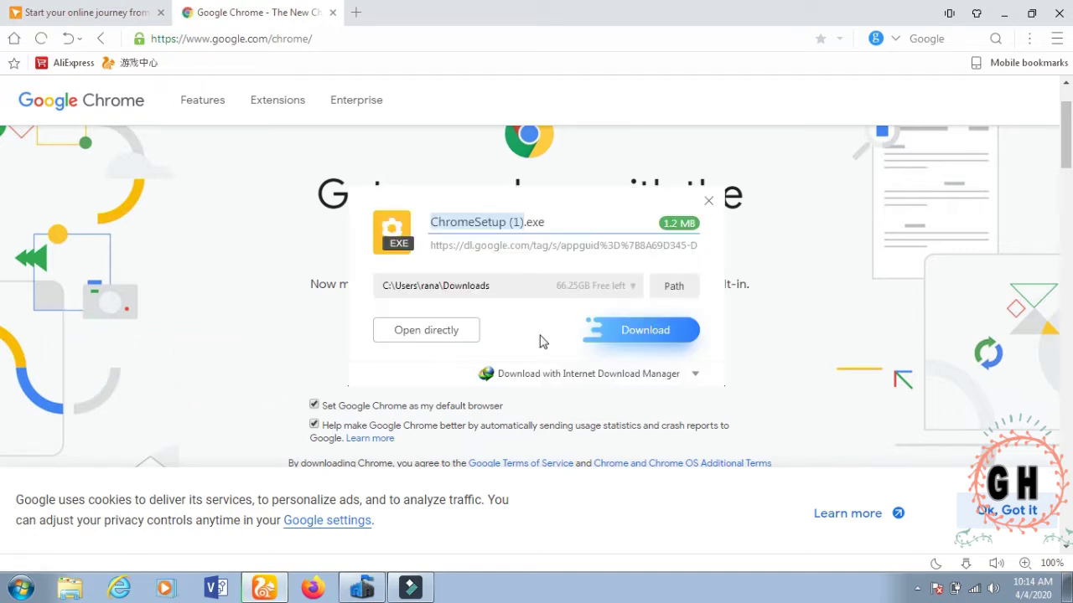
left_click(626, 332)
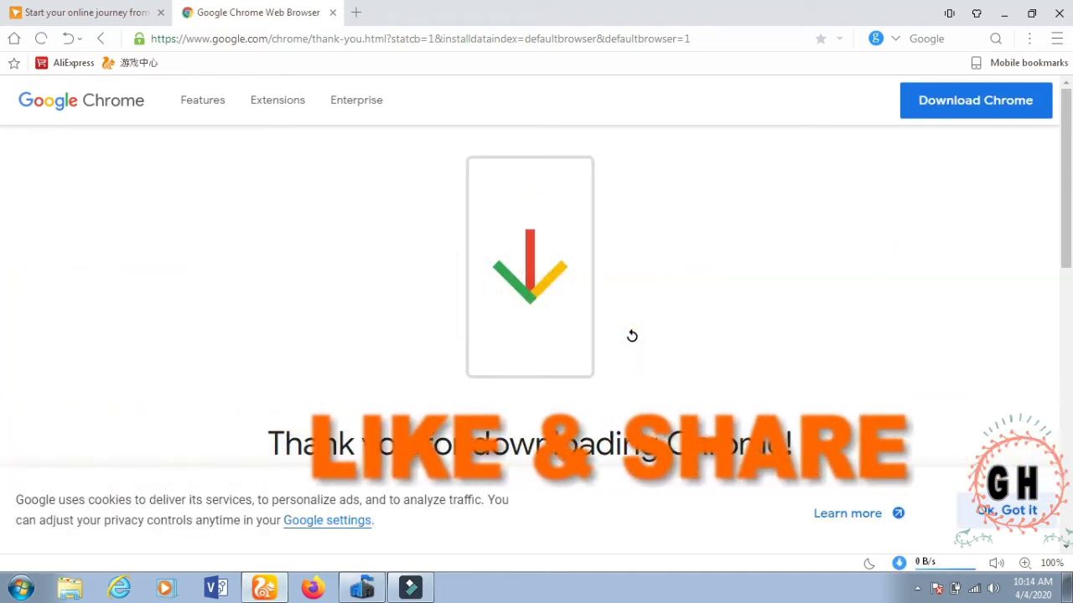
- Minimize the browser and open the Downloads folder in Windows Explorer
left_click(999, 15)
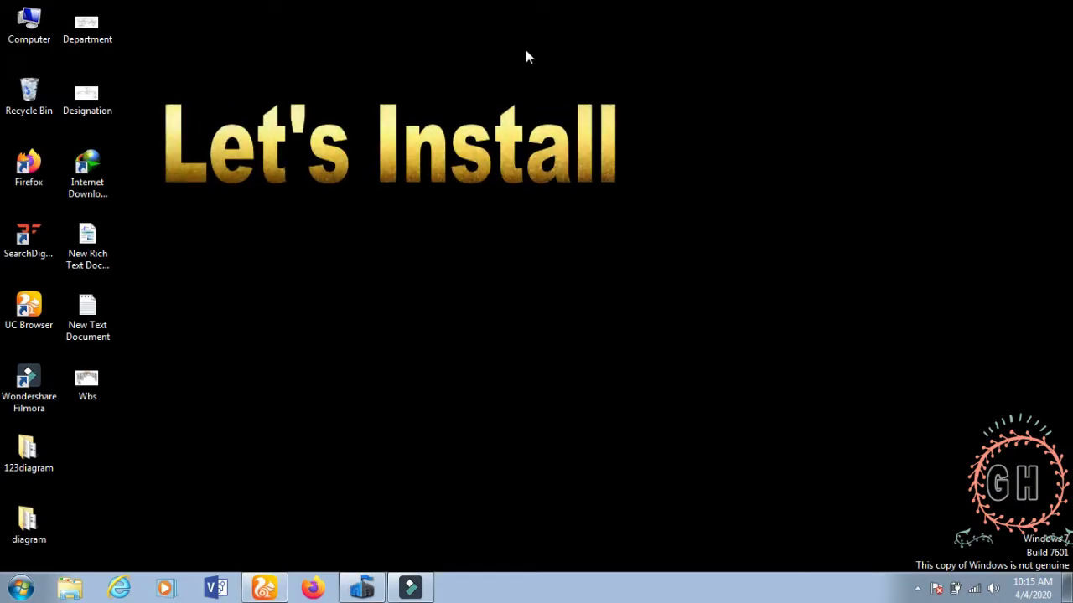
double_click(42, 25)
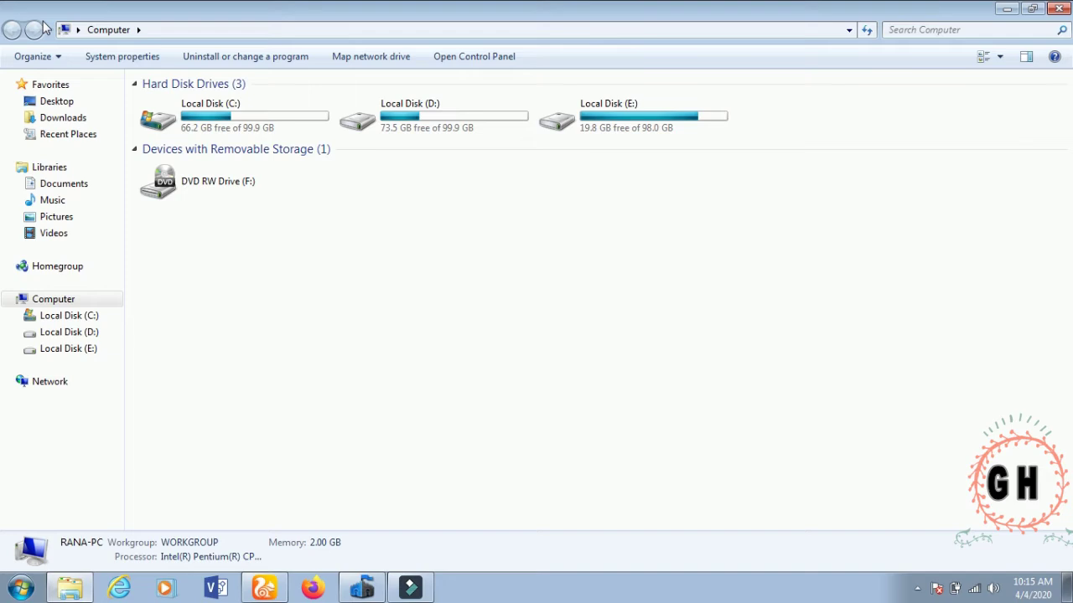
left_click(40, 119)
key("Down")
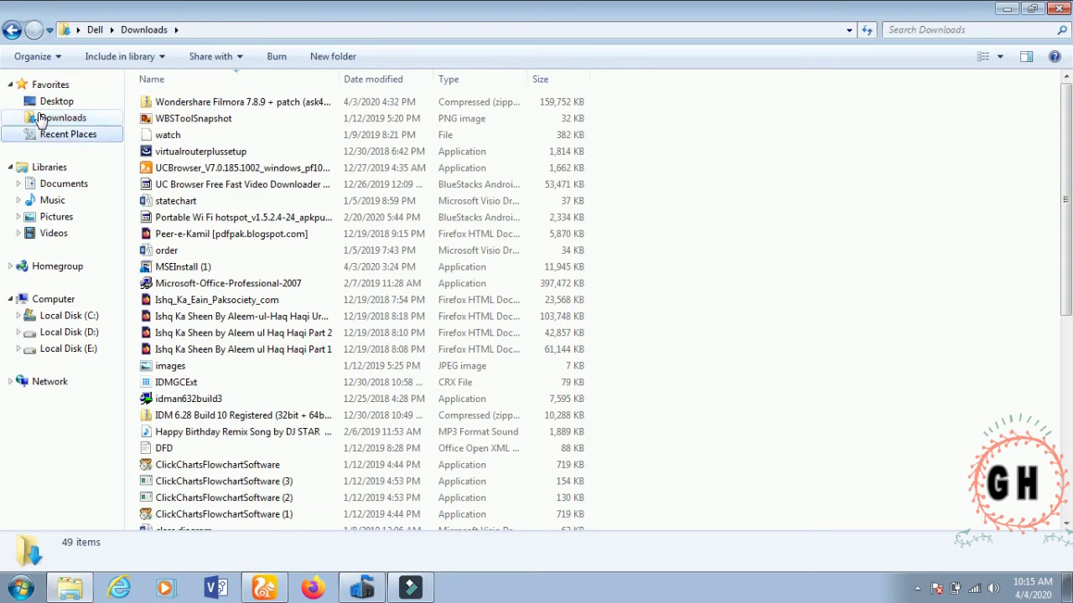
- Find ChromeSetup (1) in the Downloads folder, launch it and allow it to run so that Chrome installs
left_click(159, 135)
key("Down")
key("Down")
key("Down")
key("Down")
key("Down")
key("Down")
key("Down")
key("Down")
key("Down")
key("Down")
key("Down")
key("Down")
key("Down")
key("Down")
key("Down")
key("Down")
key("Down")
key("Down")
key("Down")
key("Down")
key("Down")
key("Down")
key("Down")
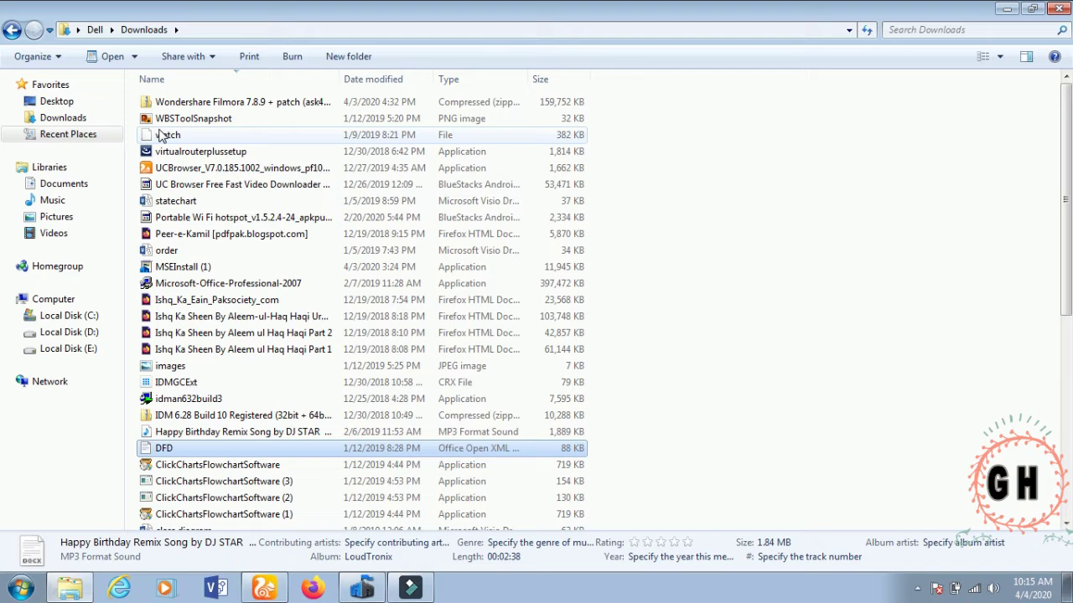
key("Down")
key("Down")
key("Down")
key("Down")
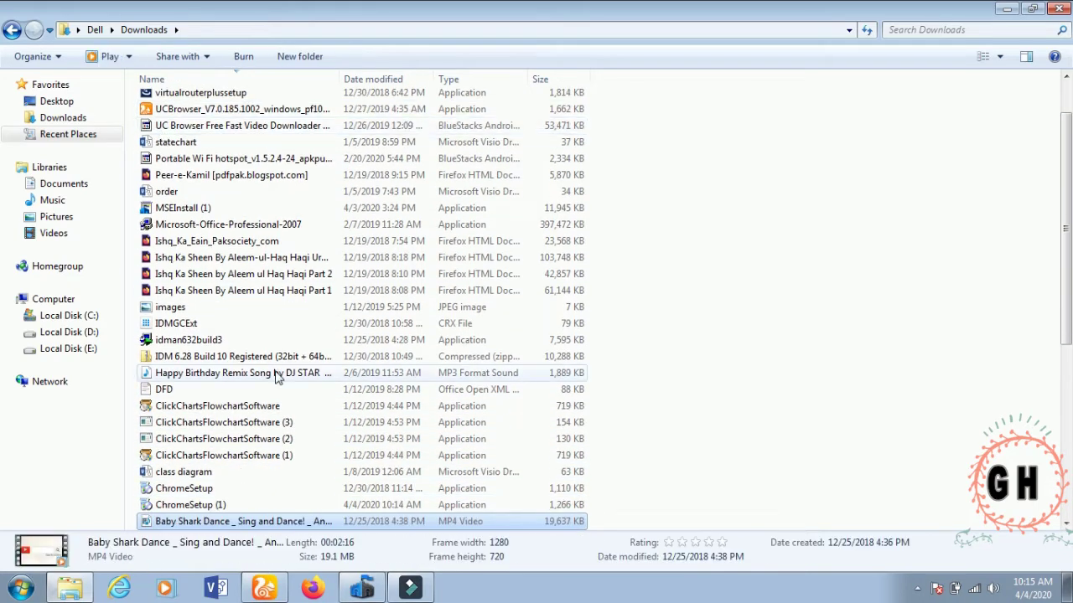
left_click(266, 505)
double_click(266, 505)
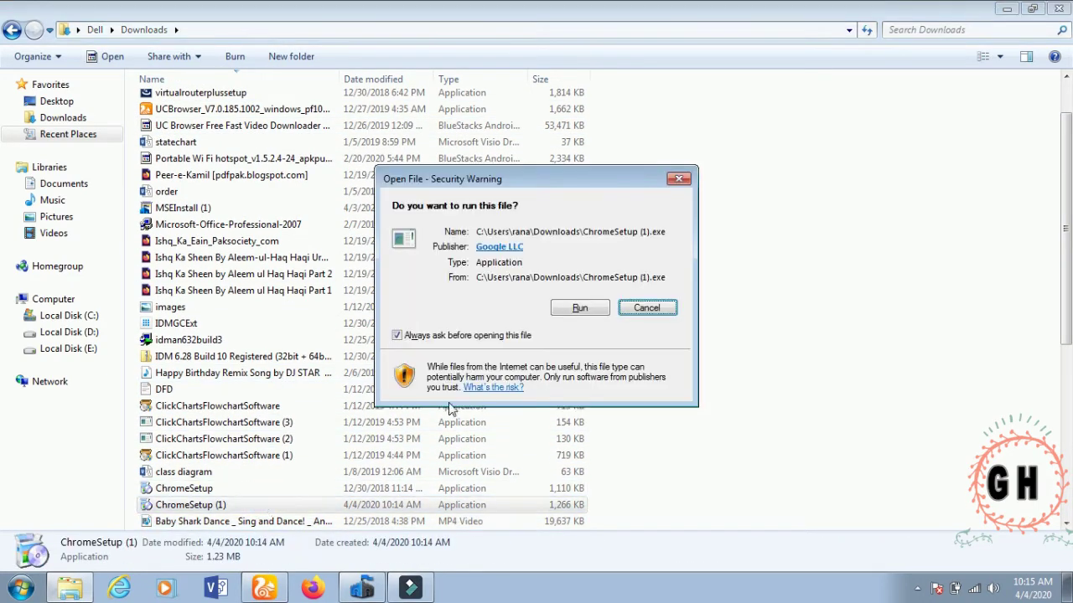
left_click(578, 308)
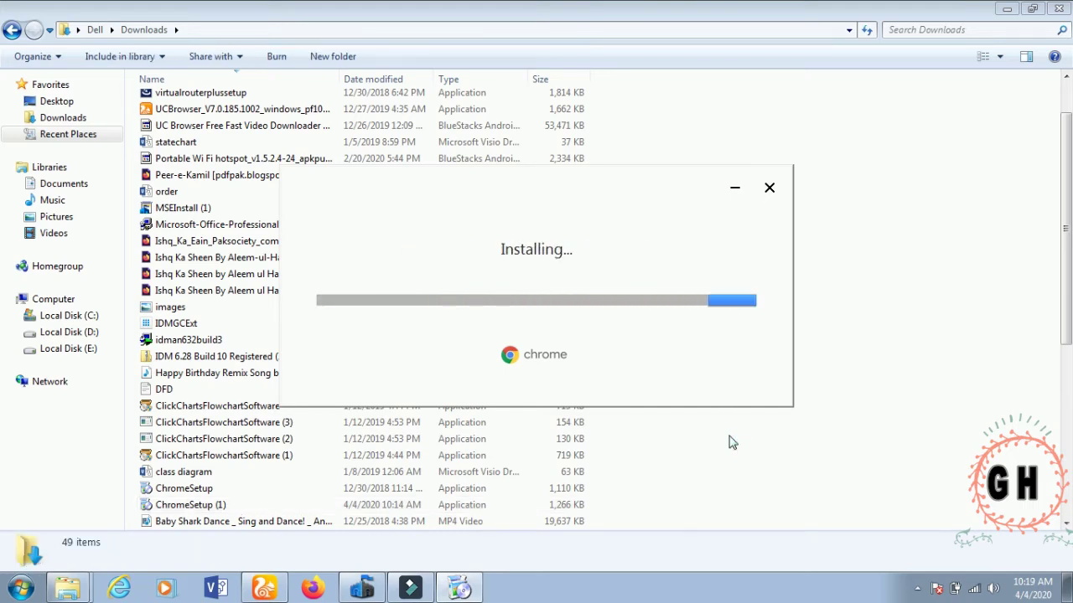
- Refresh and minimize the Downloads window, and refresh the desktop while the Chrome installer runs
right_click(729, 442)
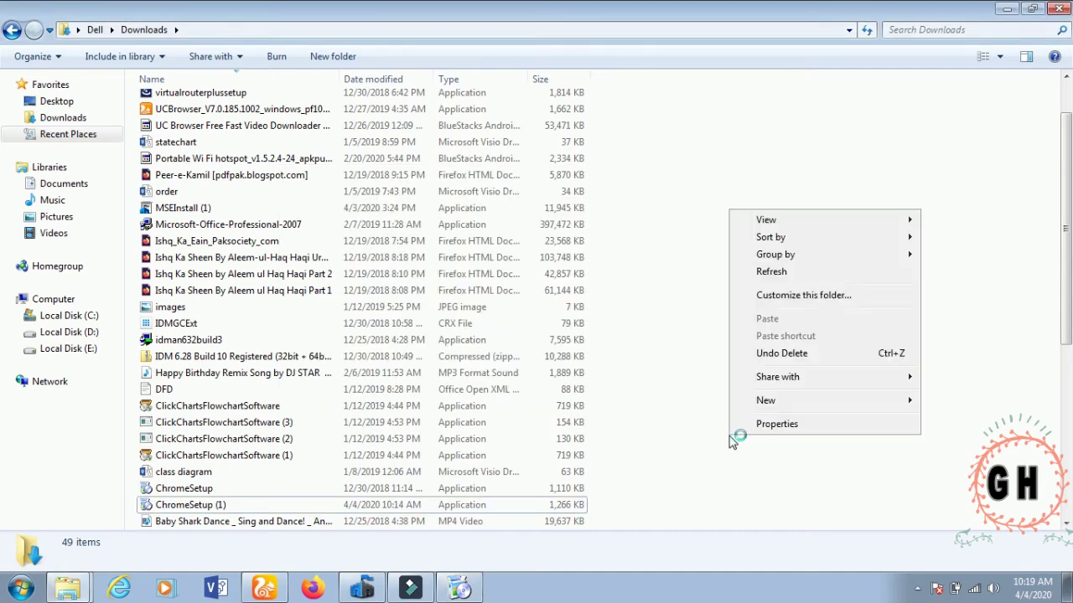
left_click(789, 280)
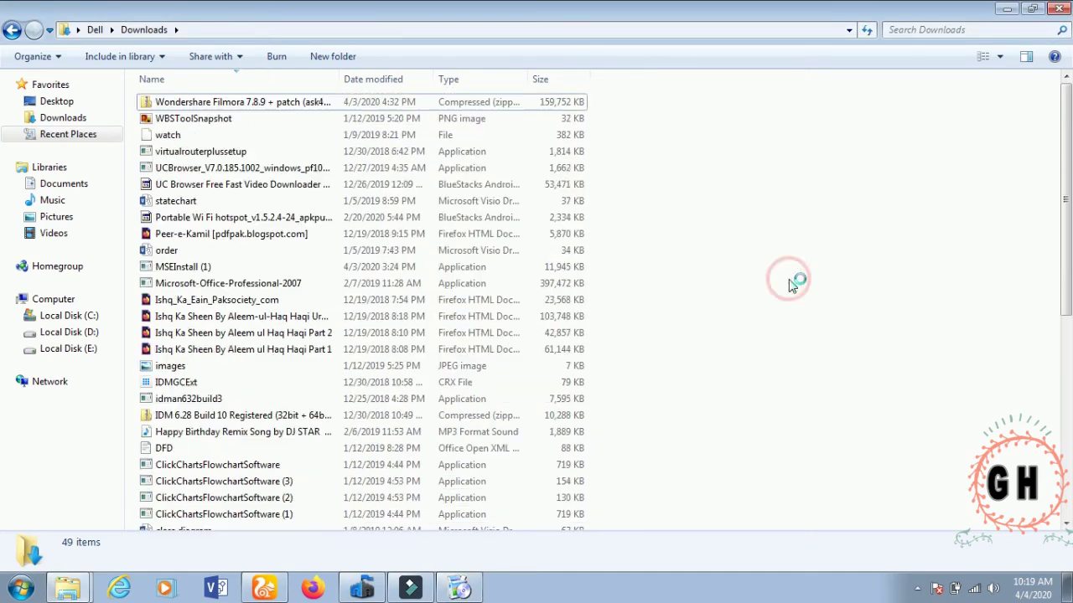
left_click(1005, 10)
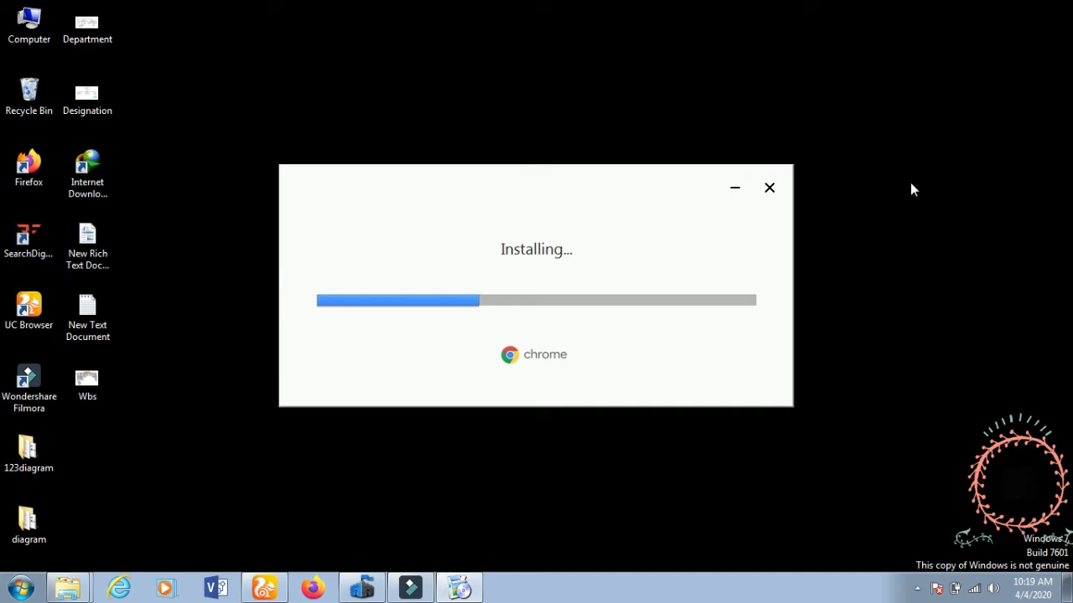
right_click(911, 184)
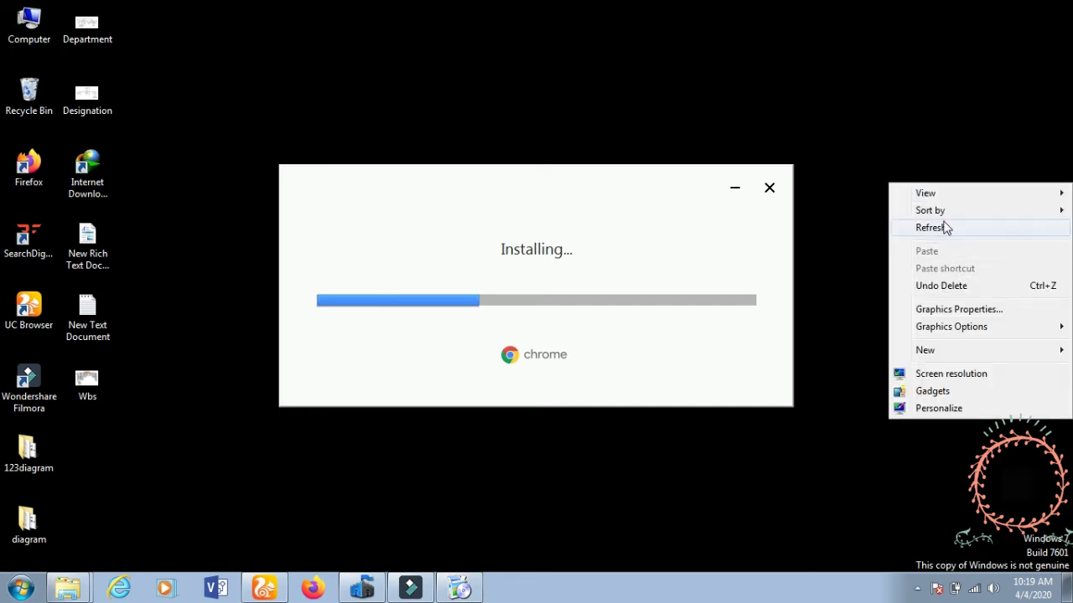
left_click(944, 228)
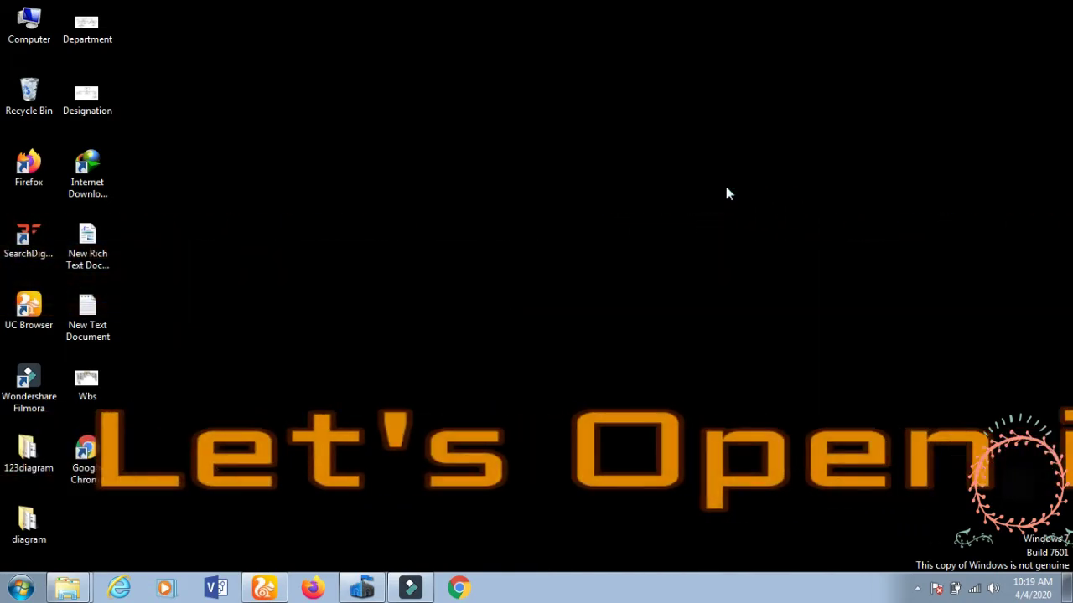
- Launch Google Chrome, maximize its window and go to google.com
left_click(463, 589)
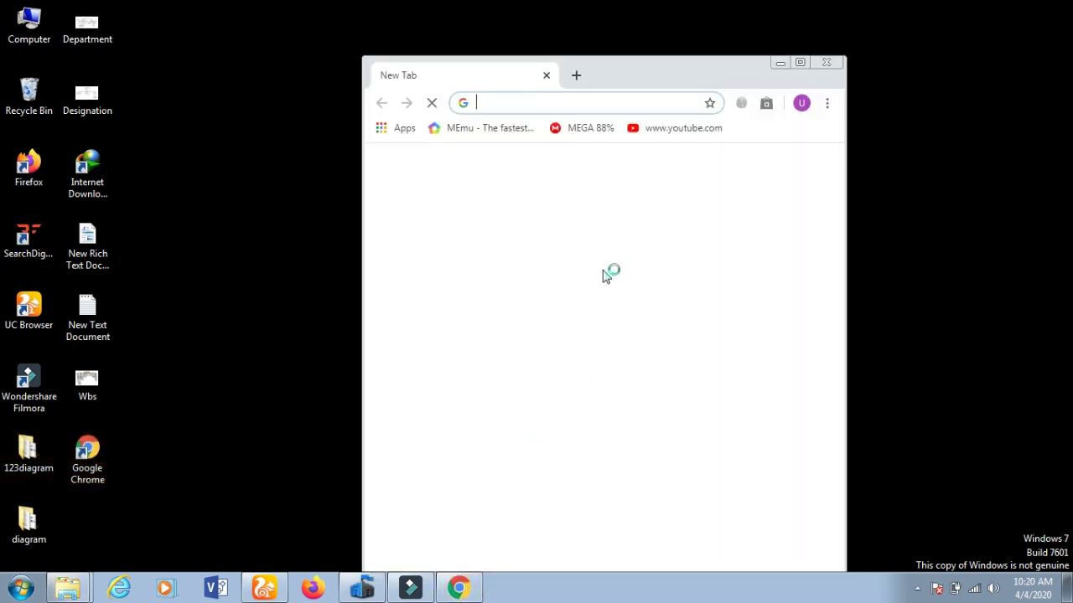
left_click(800, 63)
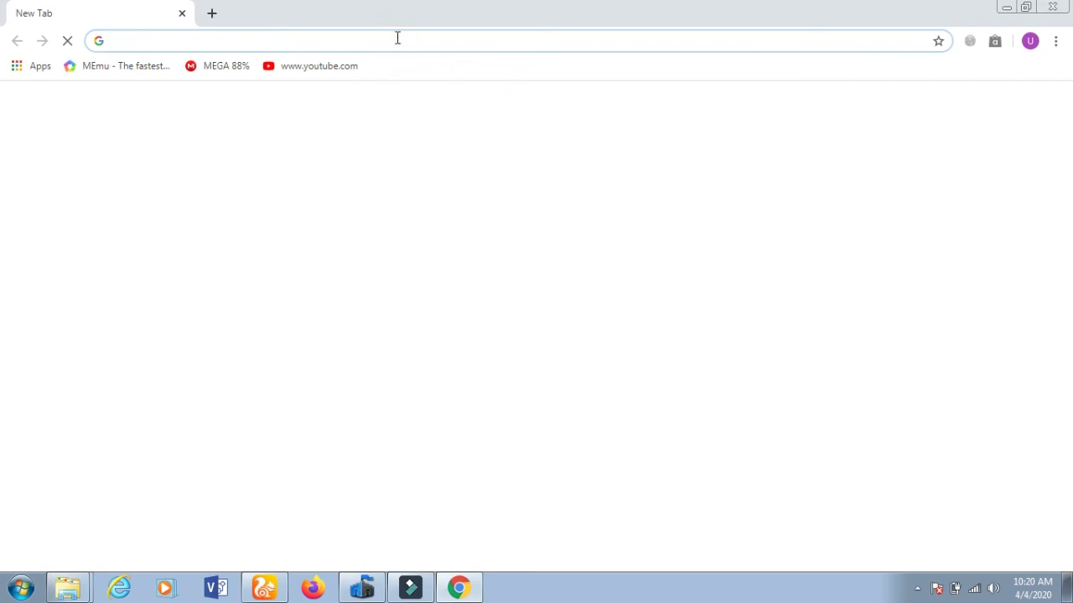
type("g")
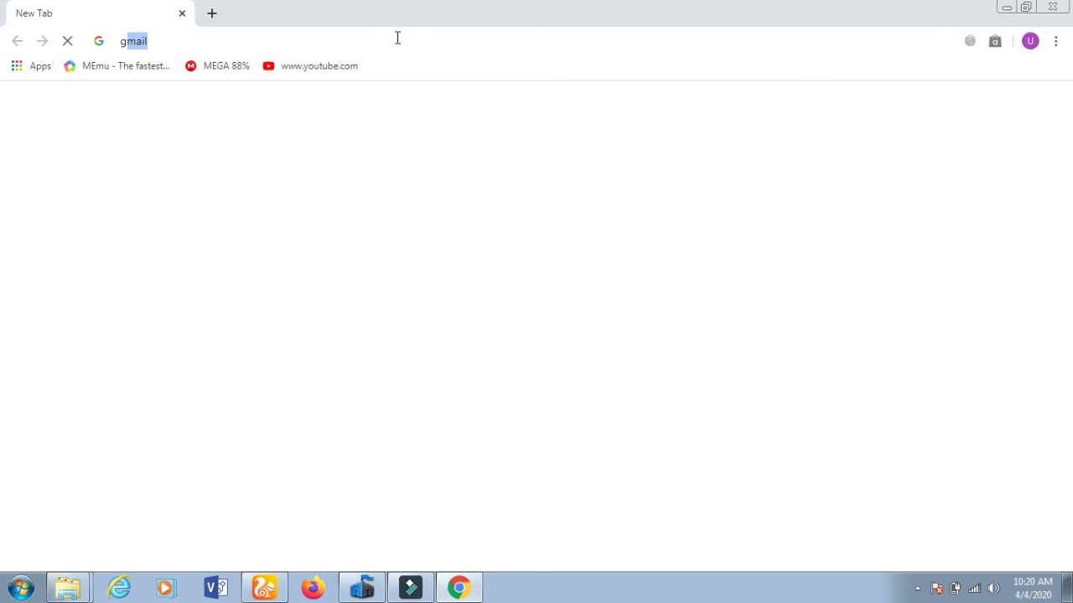
type("oo")
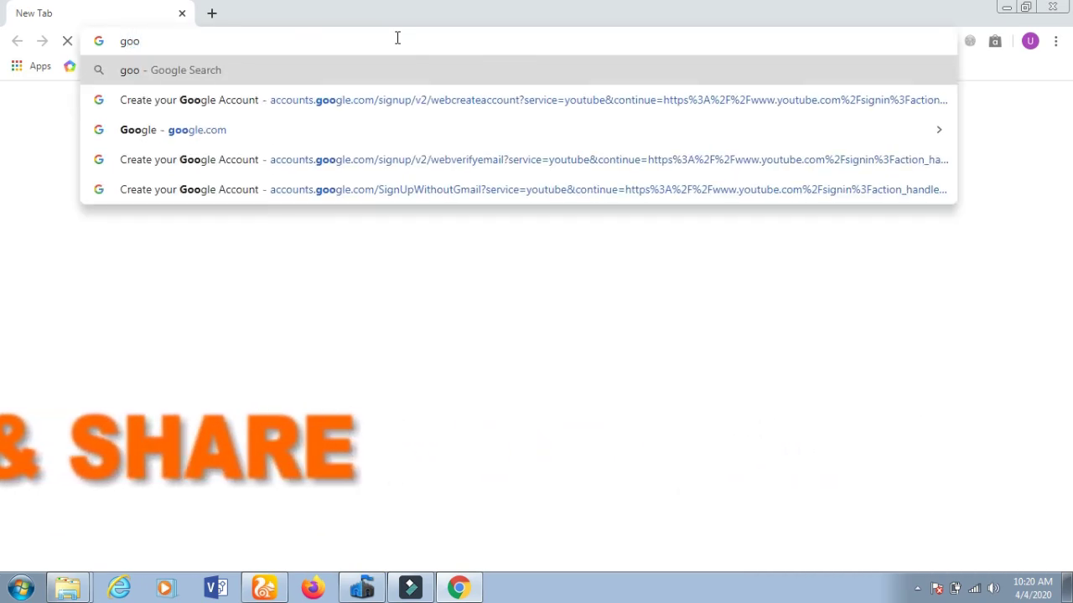
key("Down")
key("Down")
key("Return")
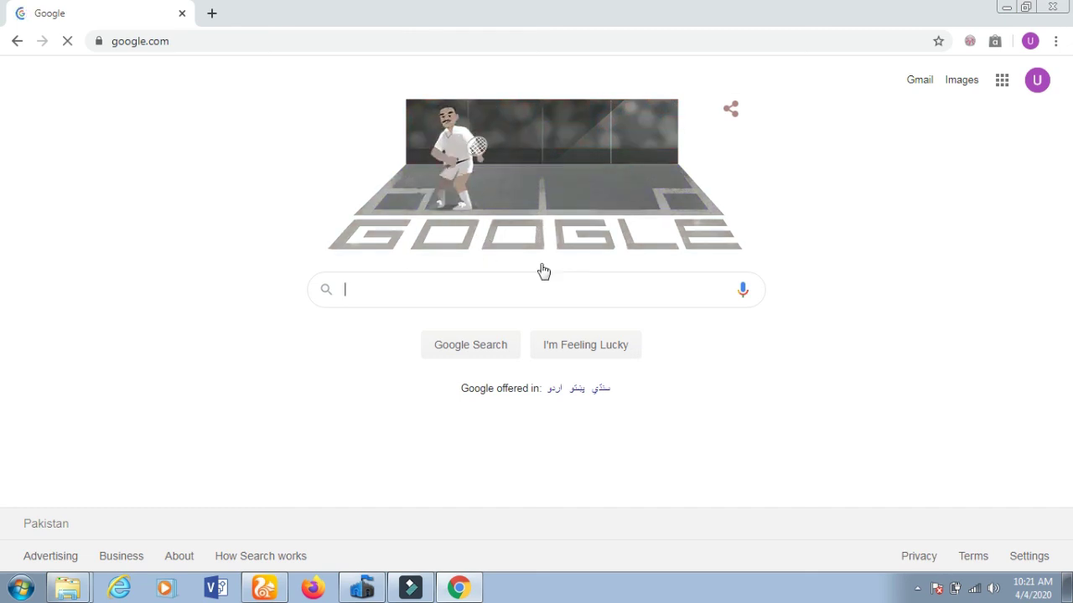
- Run the recent Google search "microsoft security essentials" to test the newly installed browser
left_click(469, 299)
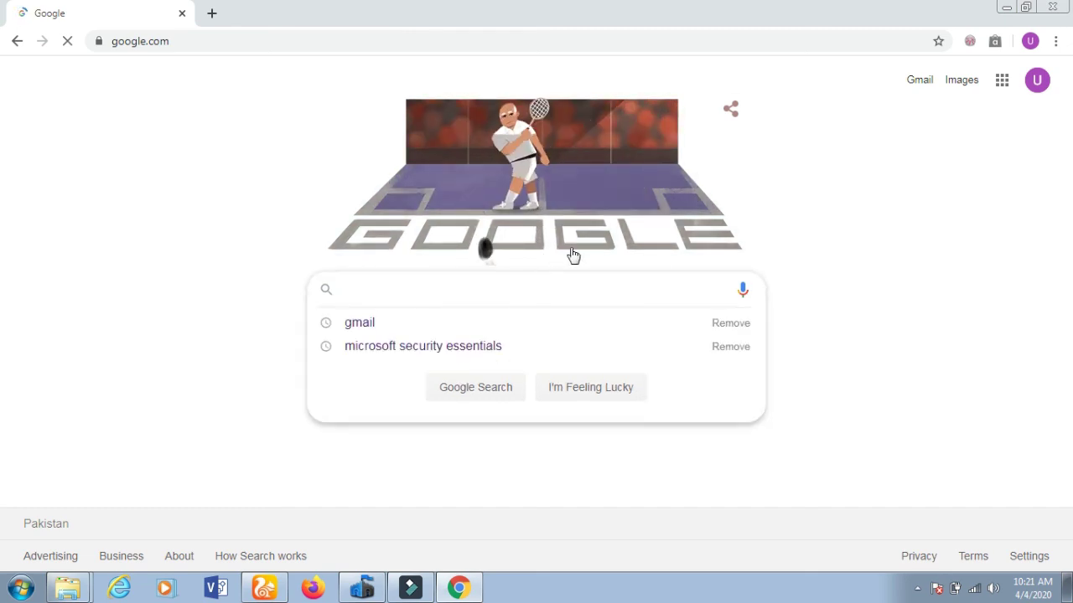
left_click(514, 347)
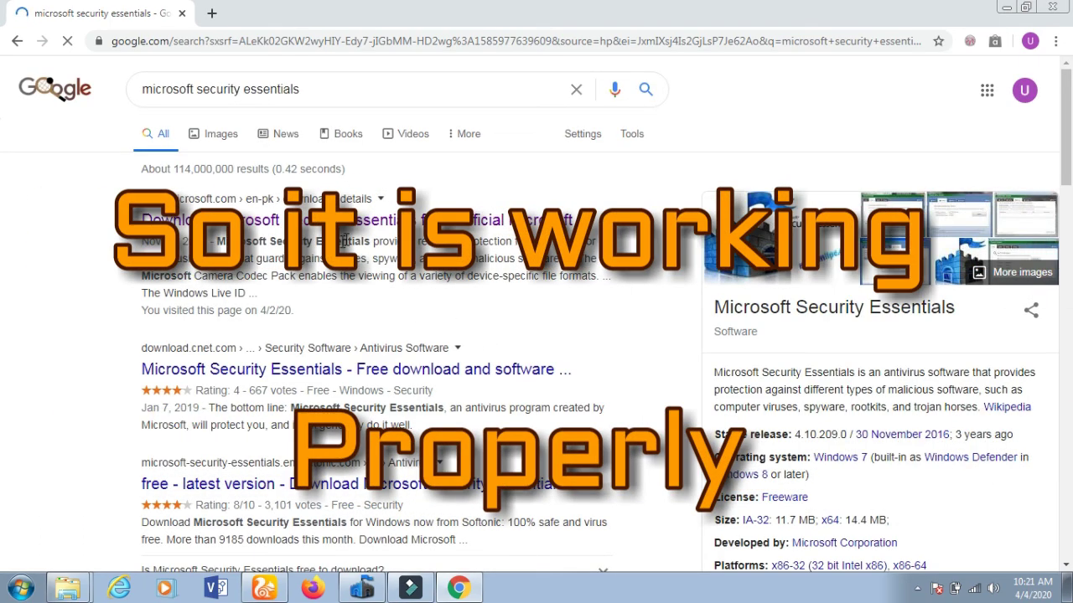
- Minimize the Chrome window and refresh the desktop
left_click(1008, 7)
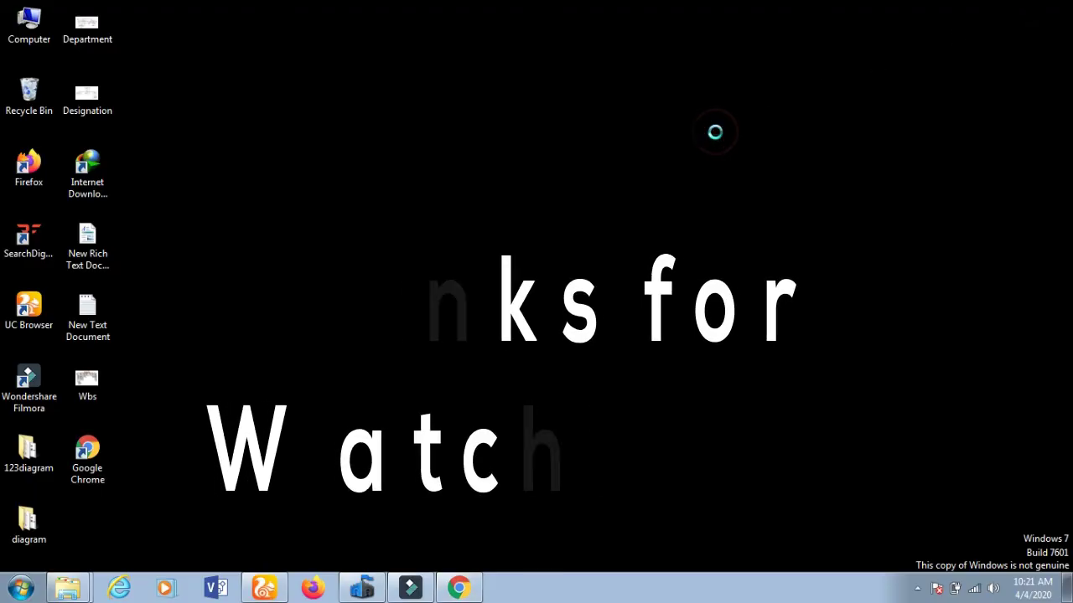
right_click(716, 134)
left_click(749, 178)
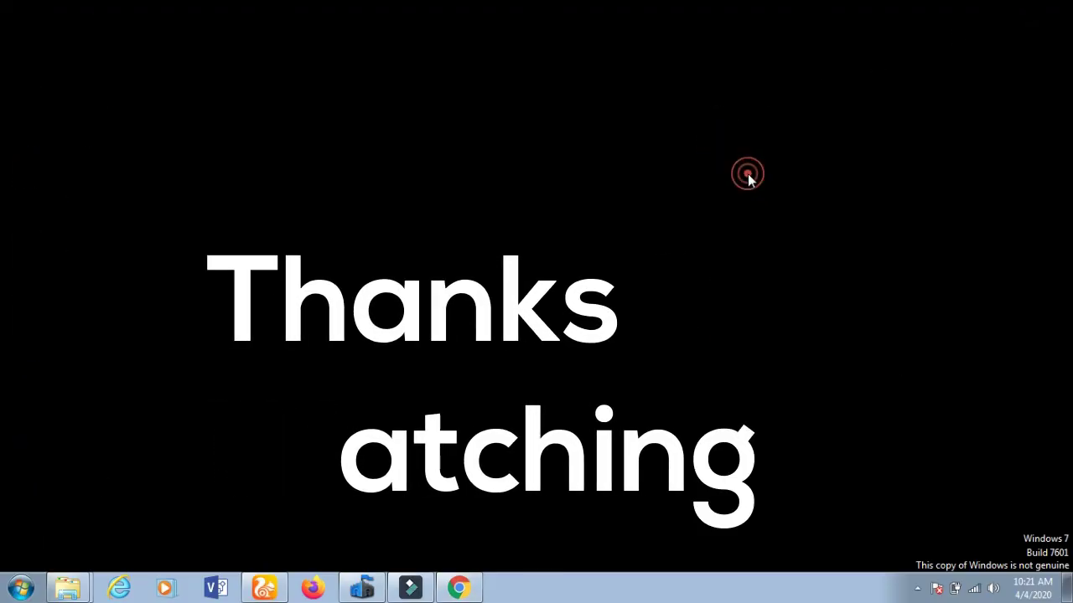